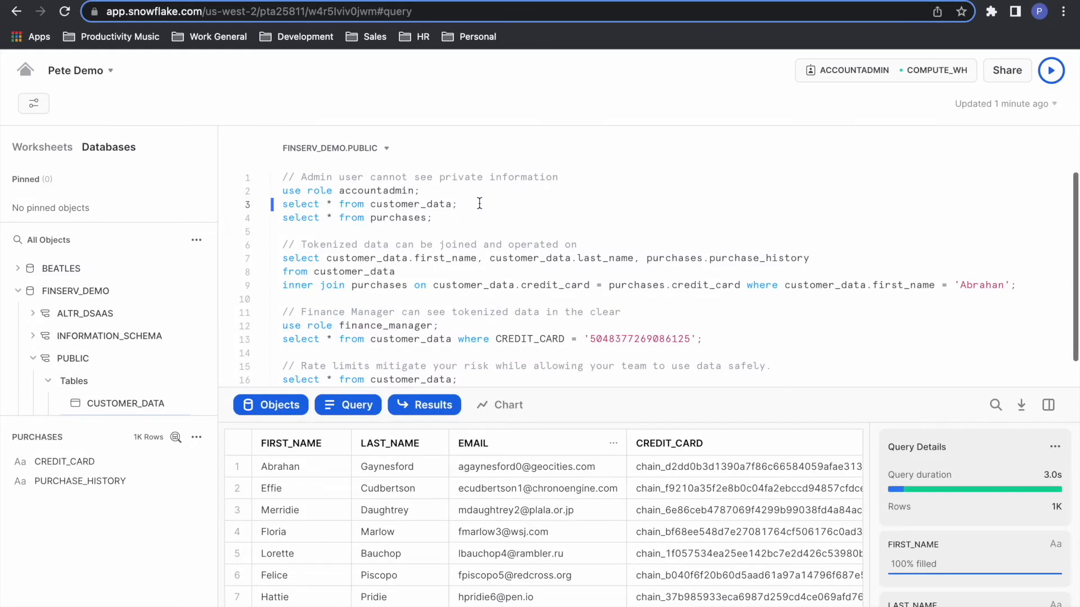
Step: Switch to ALTR and display the columns classified as EMAIL ADDRESS in the Financial Data classification report
scroll(178, 354, "down", 2)
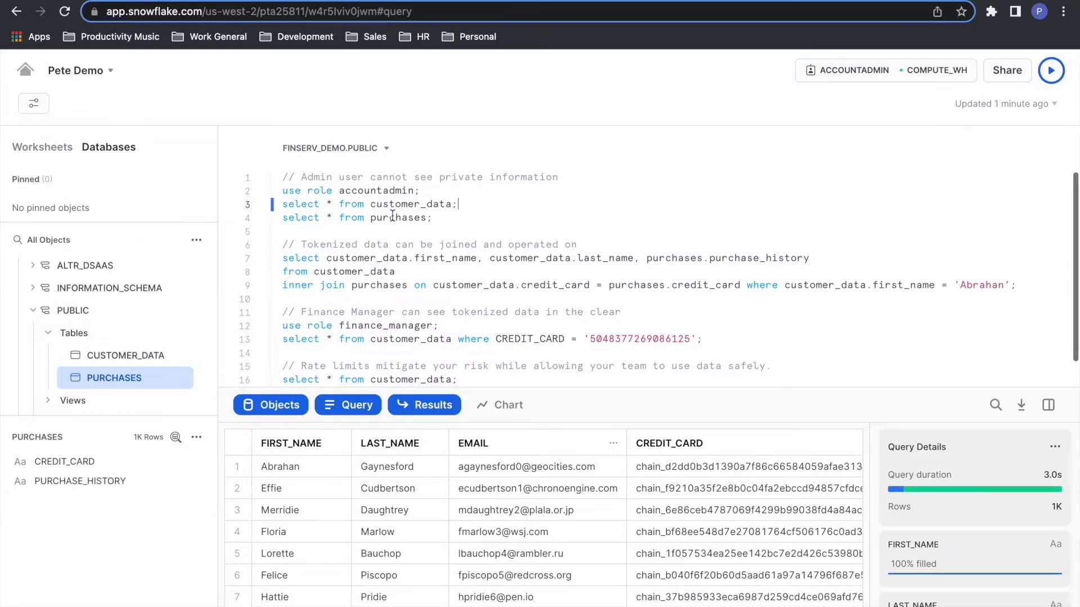
mouse_move(122, 388)
left_click(107, 1)
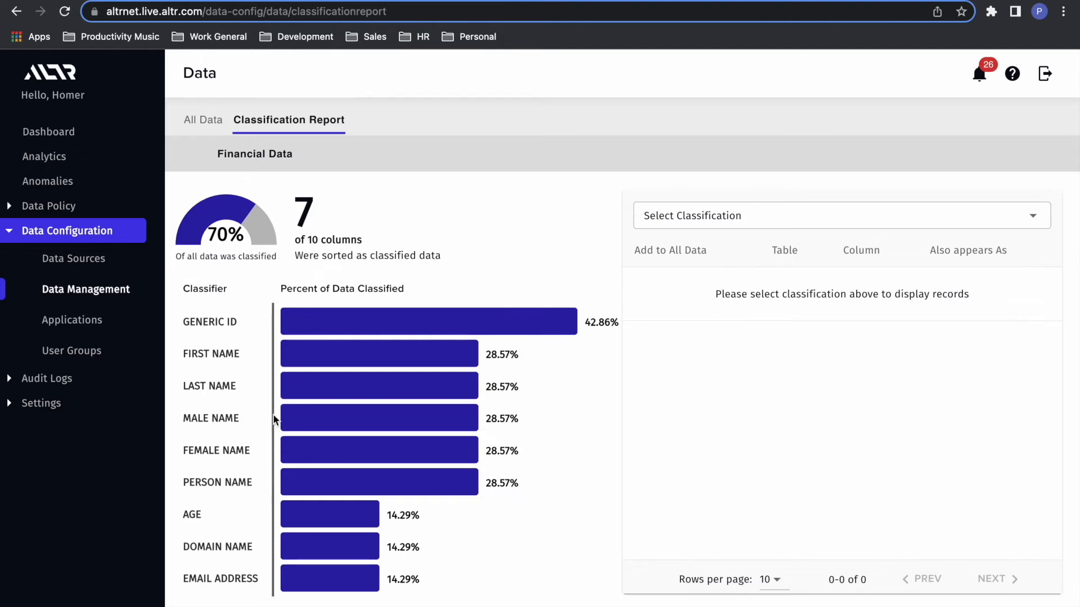
left_click(321, 585)
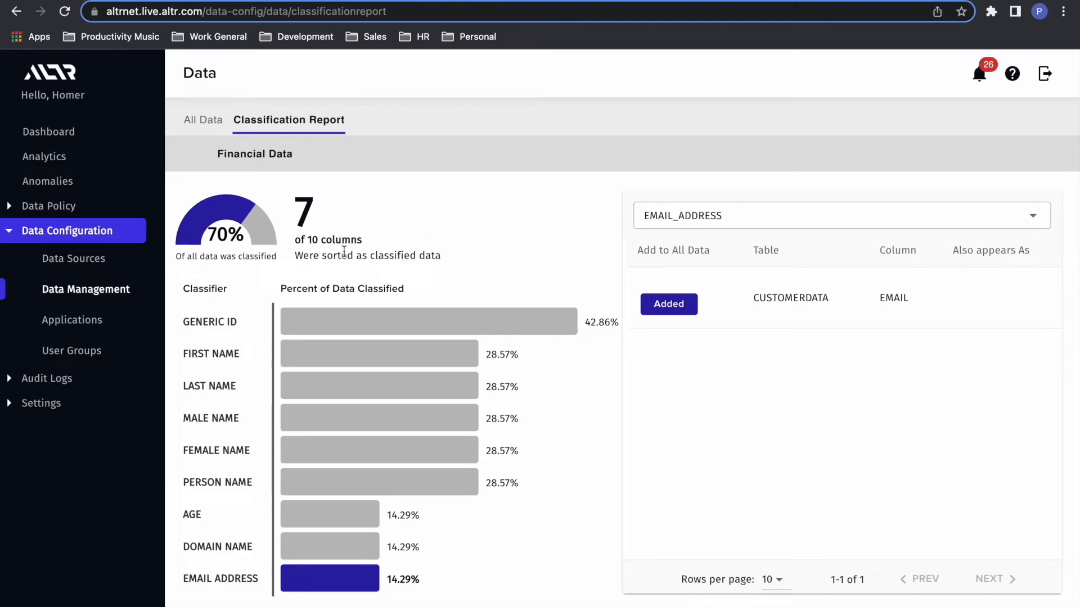
Step: Set the masking policy for the Finserv Emails column to E-mail in the Email - Customer Data lock and update the lock
left_click(9, 208)
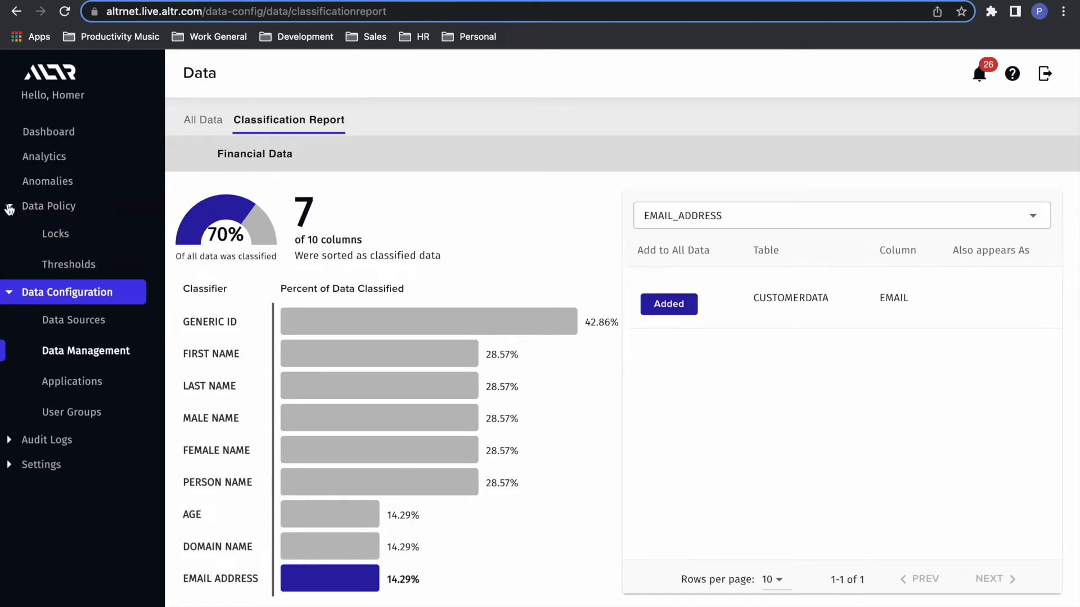
left_click(61, 244)
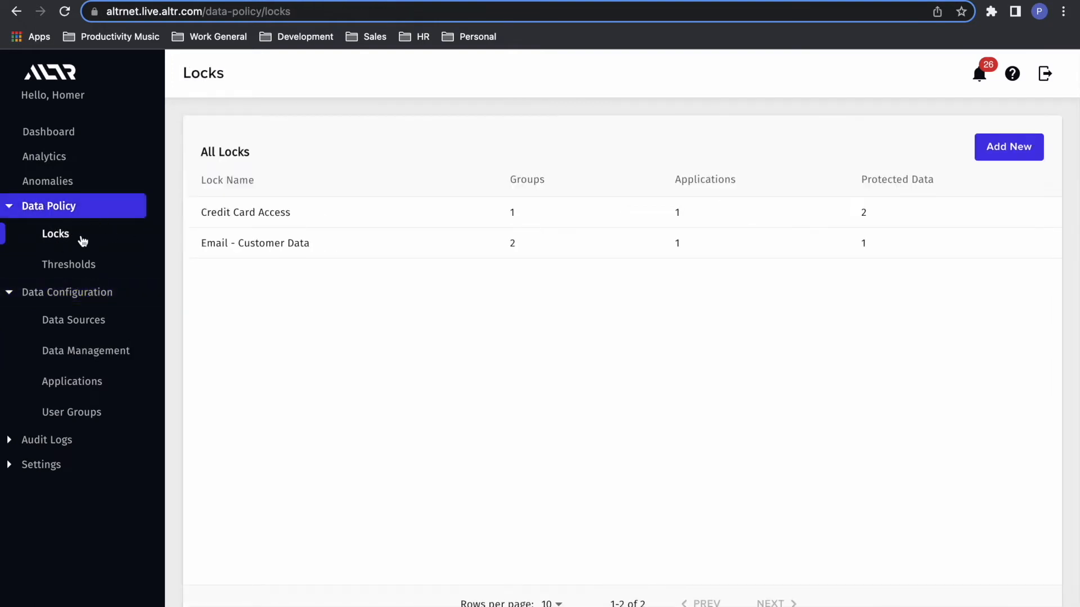
left_click(276, 251)
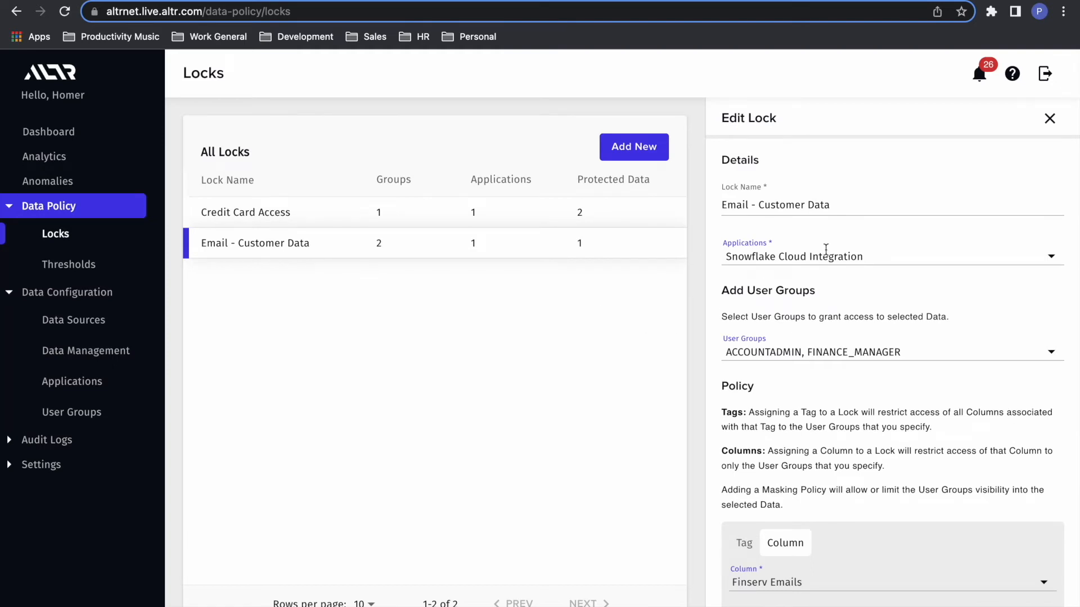
scroll(757, 292, "down", 1)
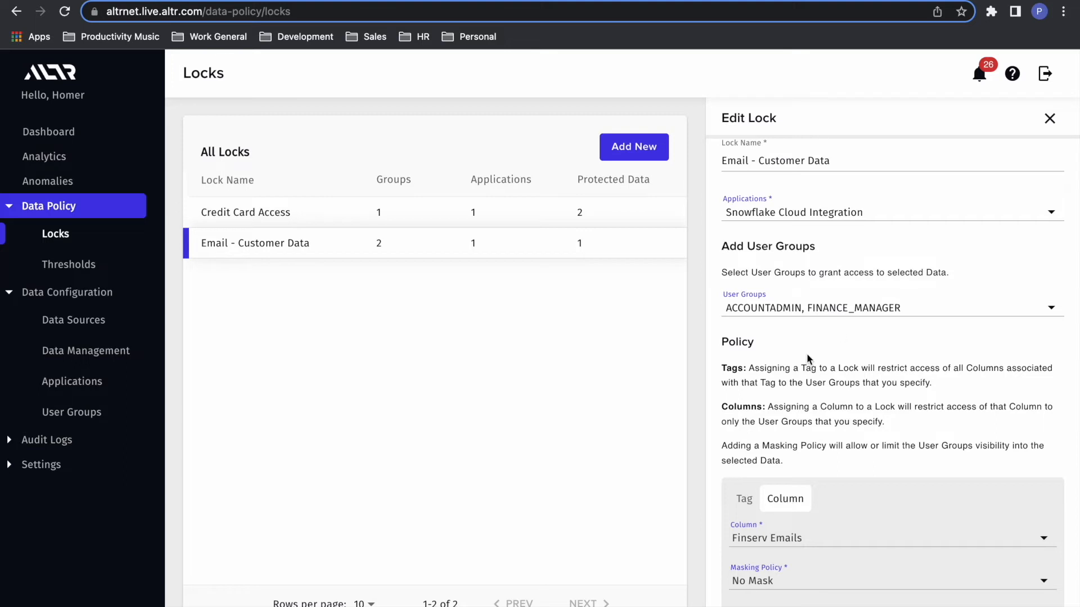
scroll(843, 337, "down", 2)
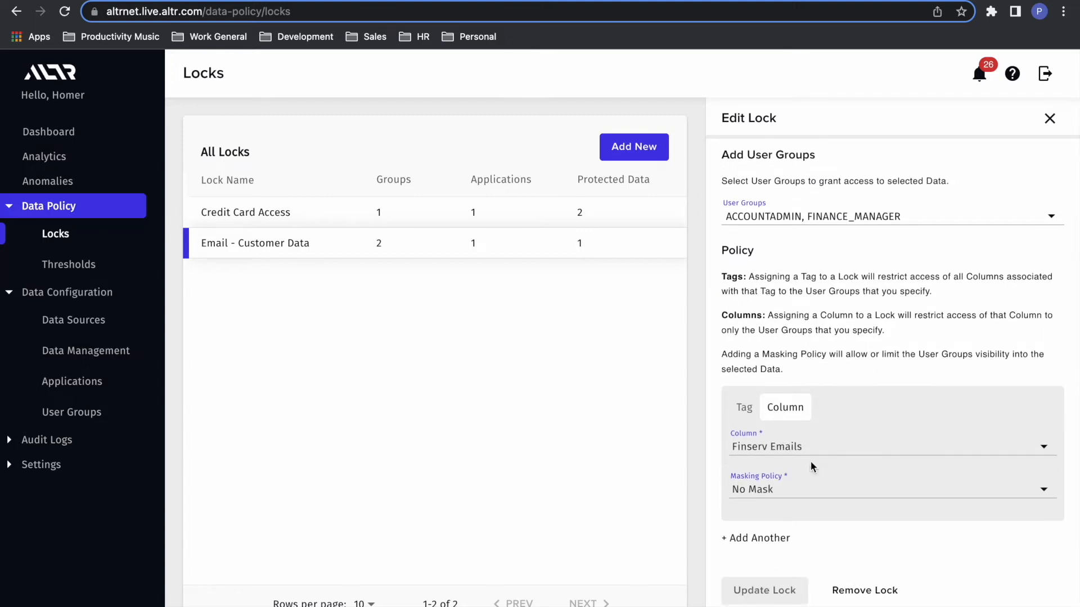
scroll(807, 475, "down", 1)
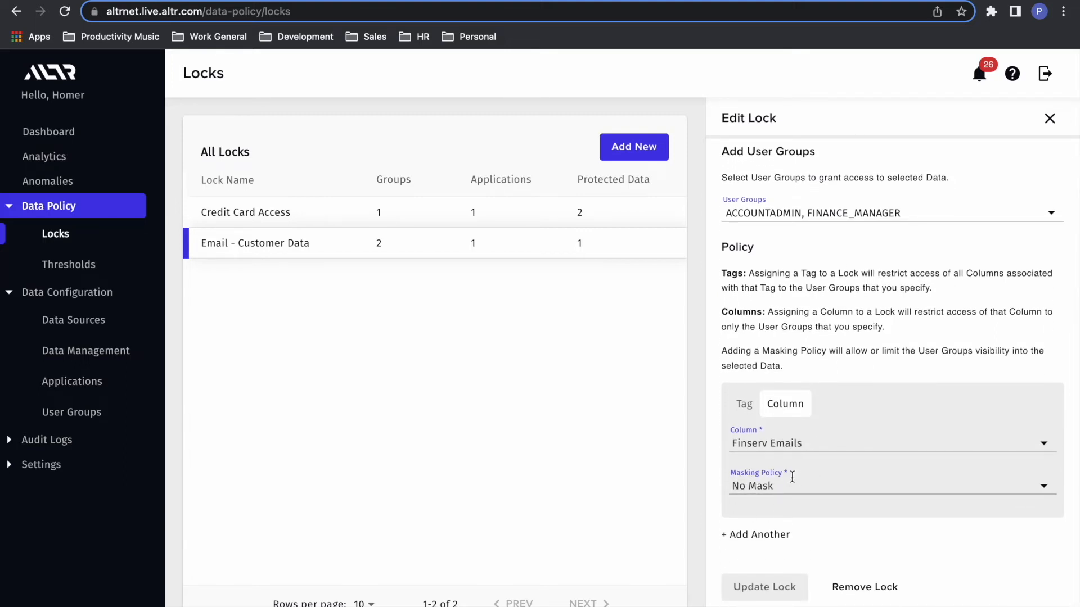
left_click(777, 483)
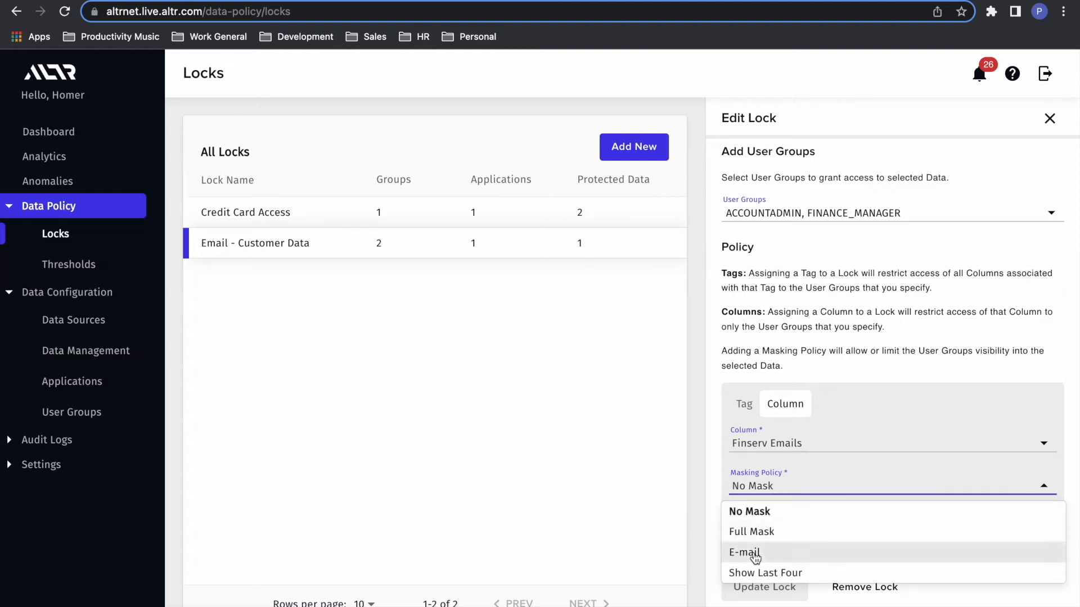
left_click(753, 551)
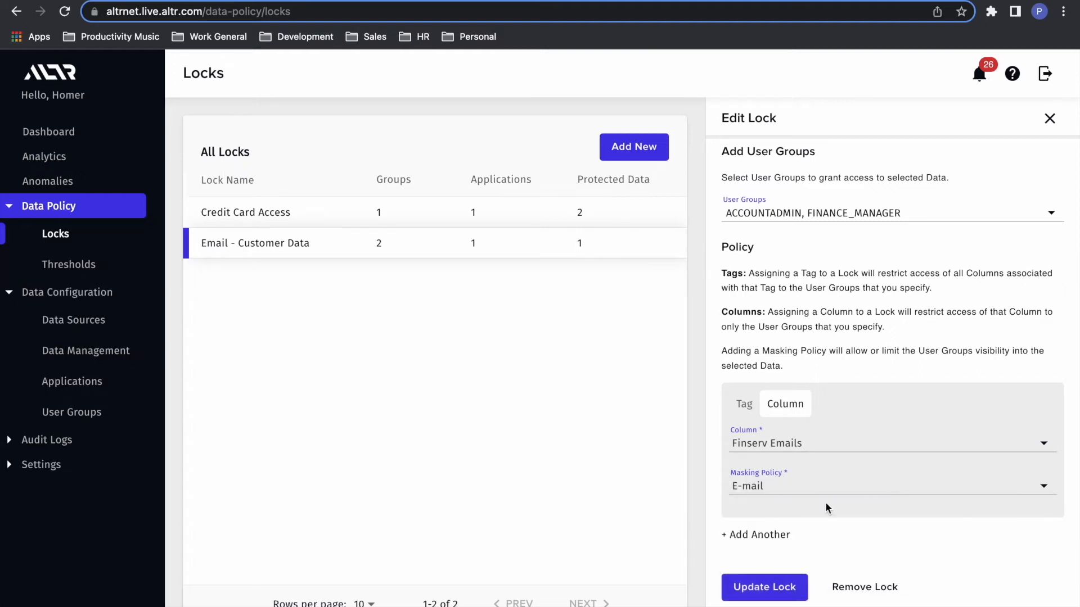
left_click(749, 594)
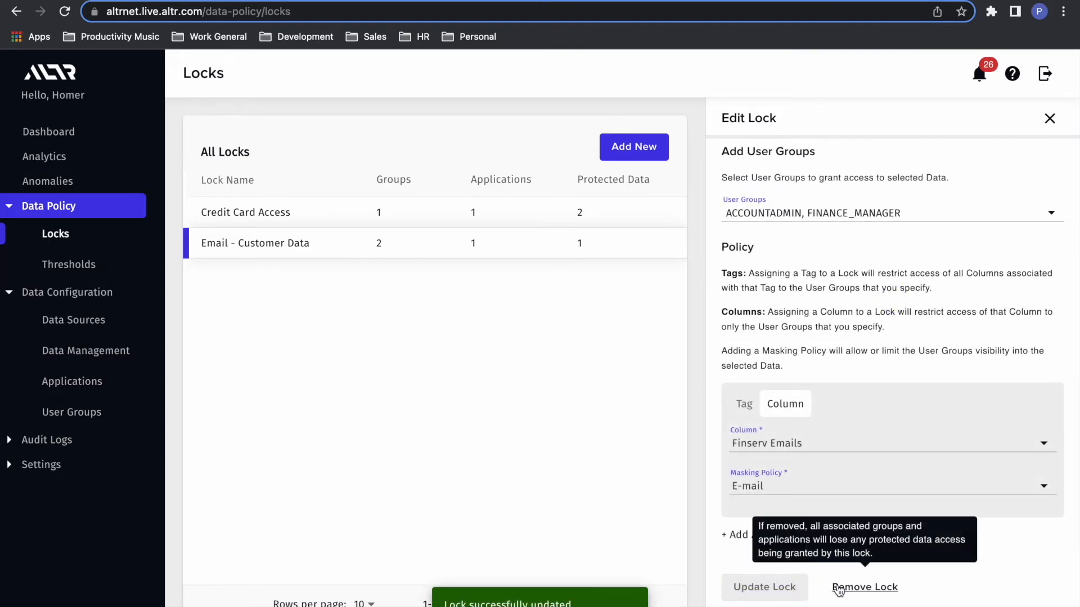
Step: Switch to Snowflake and run the first full customer_data select, then the query joining customer_data and purchases on credit_card
left_click(260, 1)
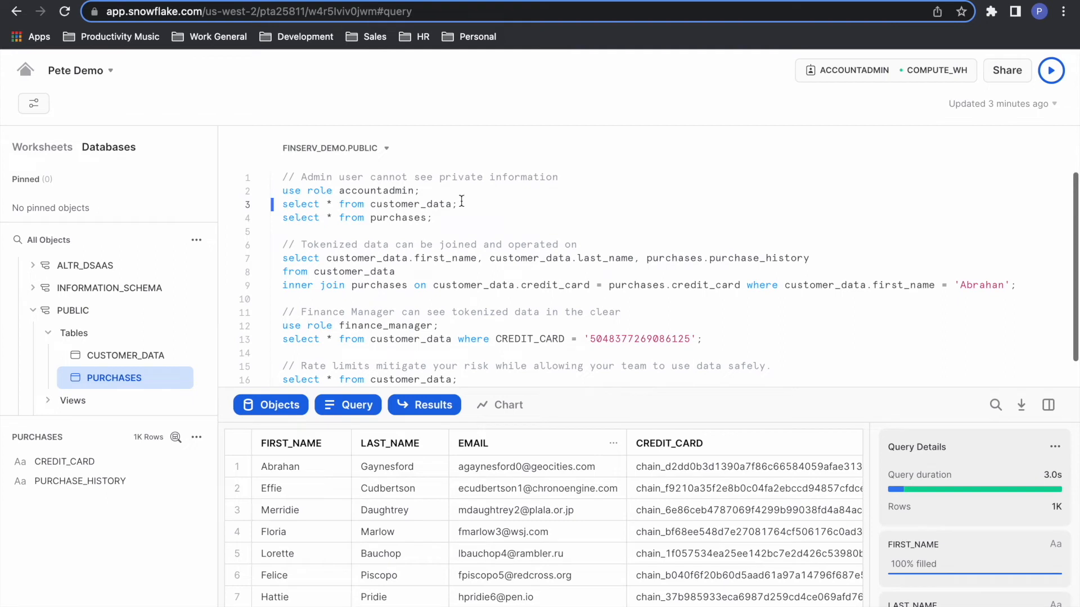
key("super+Return")
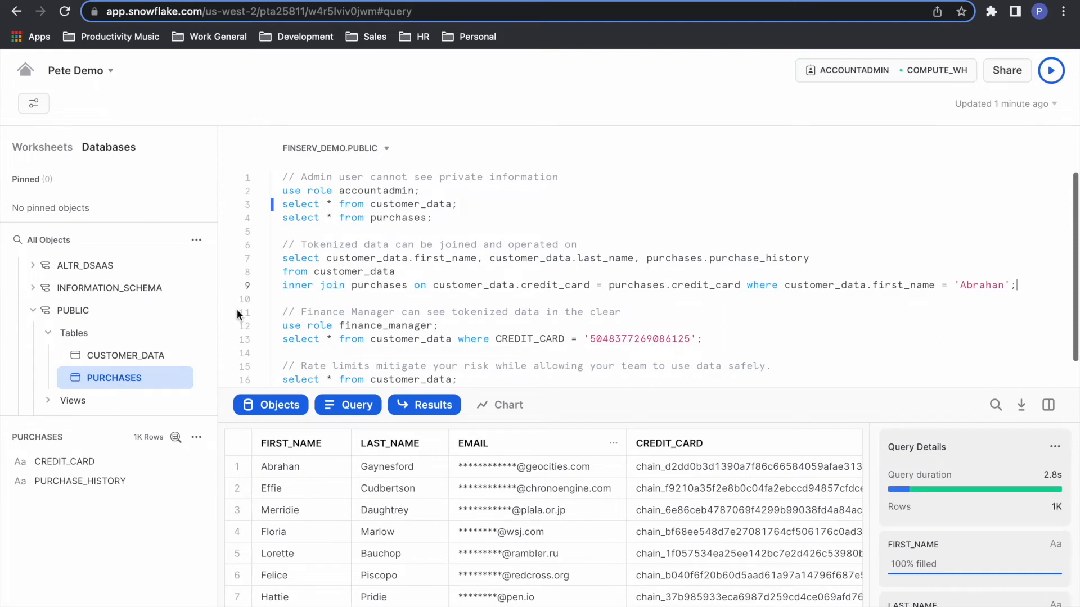
mouse_move(156, 362)
key("ctrl+Return")
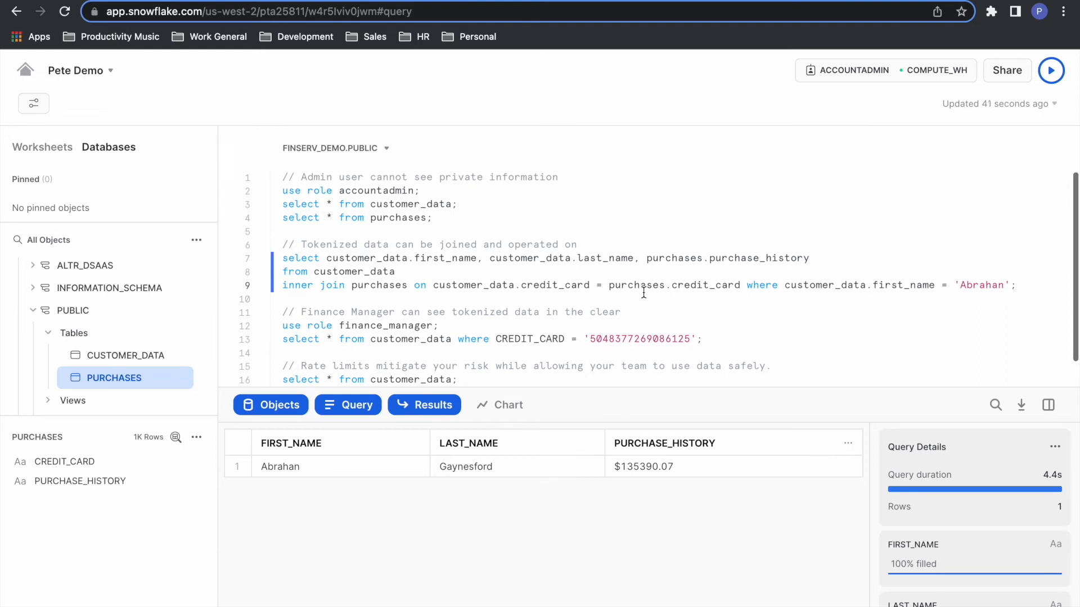
Step: Change the worksheet role to finance_manager and run the customer_data query filtered by CREDIT_CARD
scroll(613, 291, "down", 1)
left_click(452, 297)
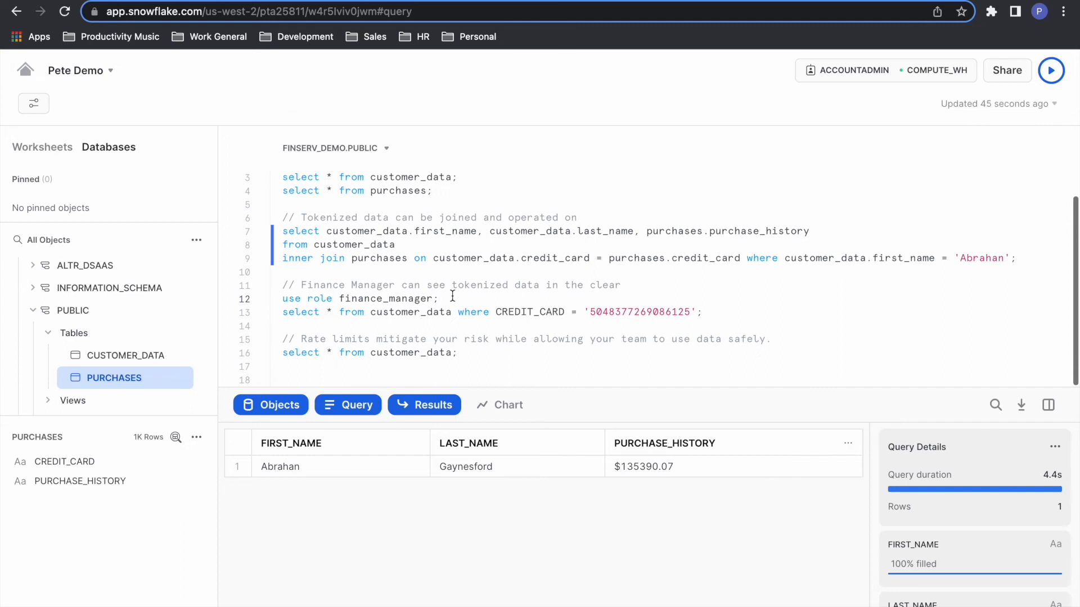
key("super+Return")
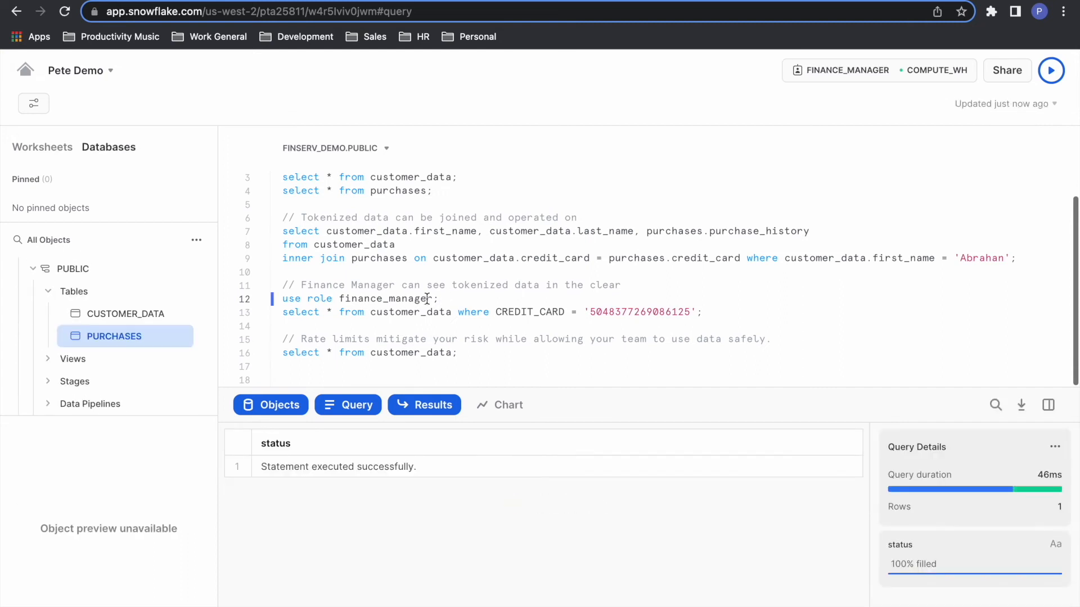
left_click(713, 313)
key("ctrl+Return")
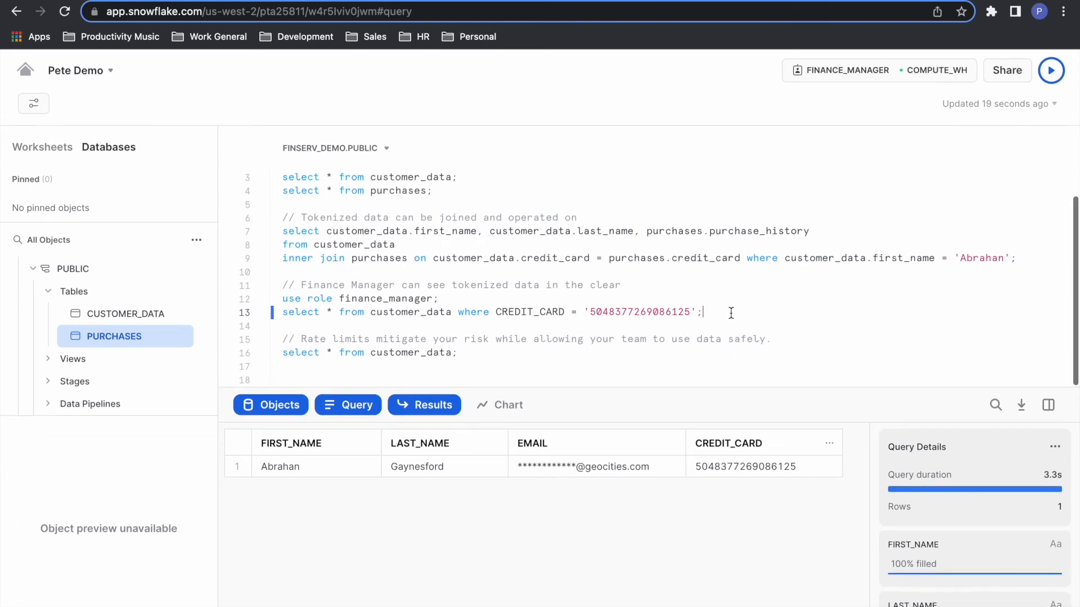
left_click(510, 353)
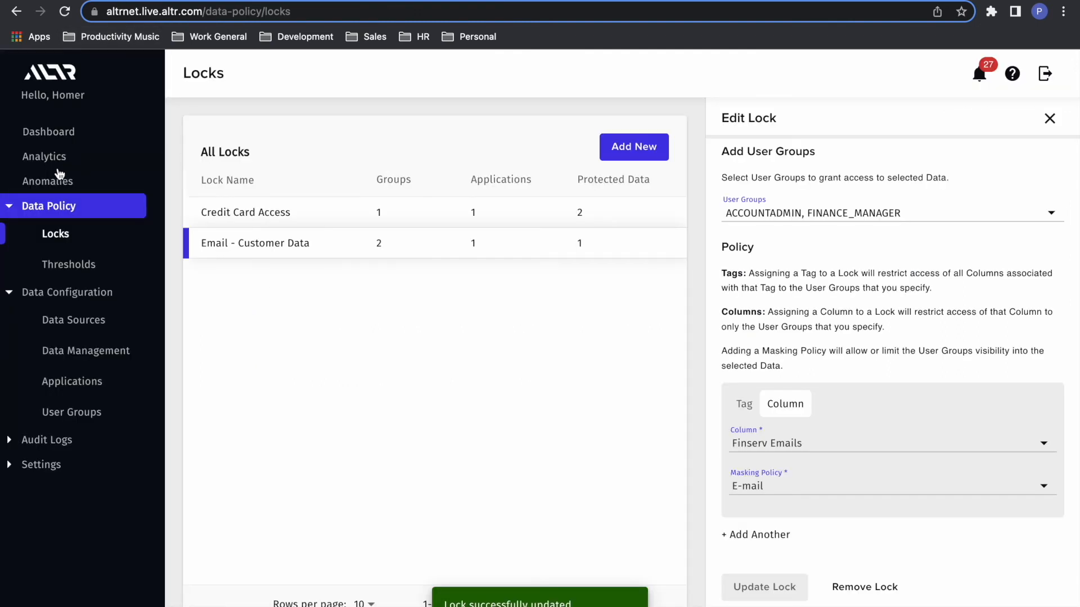
Step: In ALTR, apply the Credit Card Limit threshold to the Credit Card Access lock and update the threshold
left_click(55, 264)
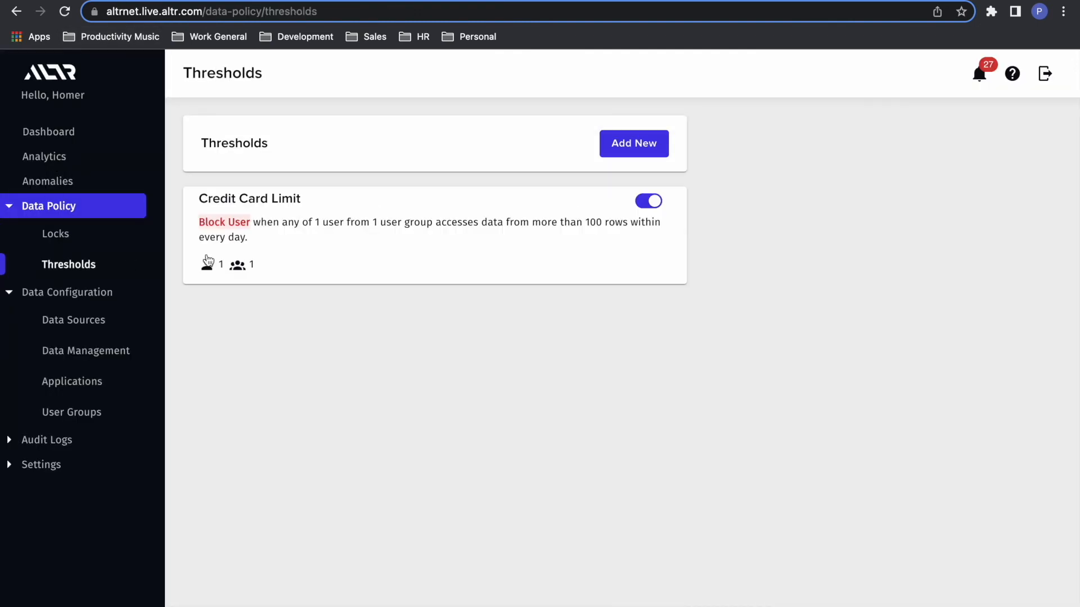
left_click(422, 262)
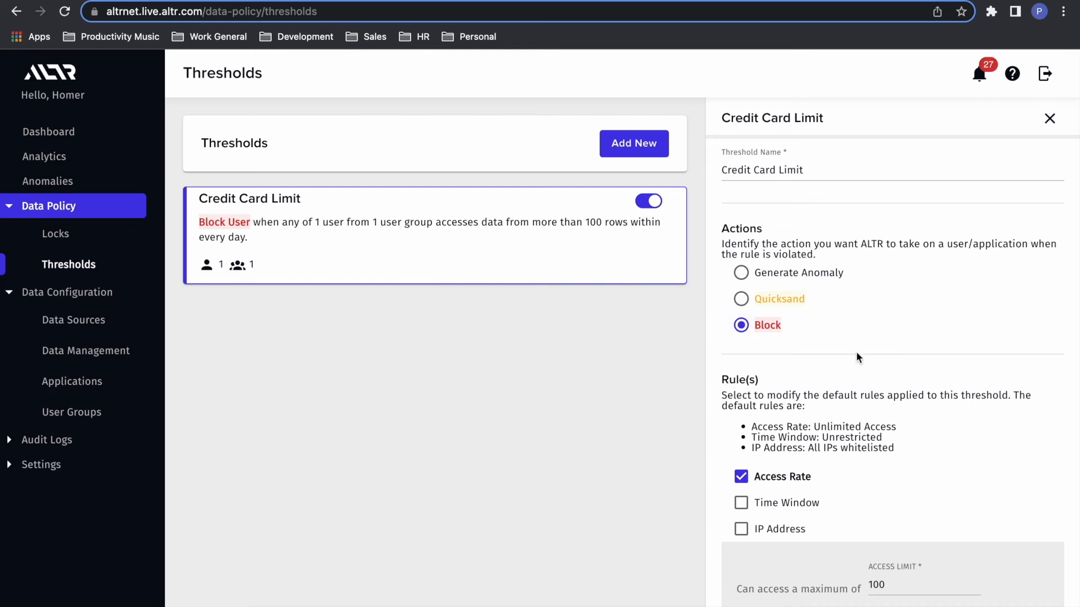
scroll(856, 352, "down", 3)
scroll(799, 448, "down", 1)
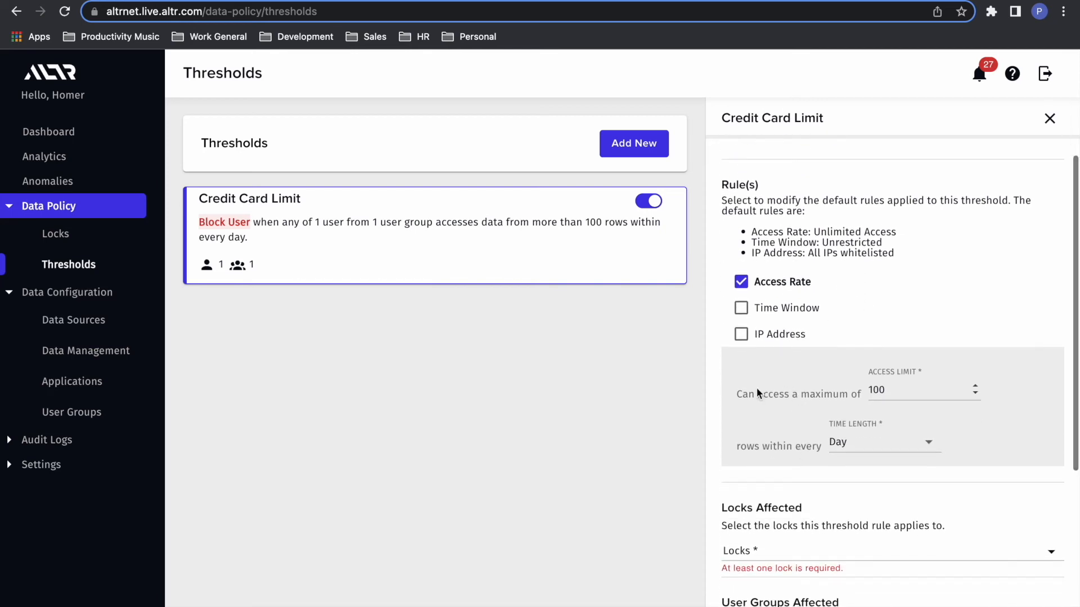
scroll(853, 396, "down", 3)
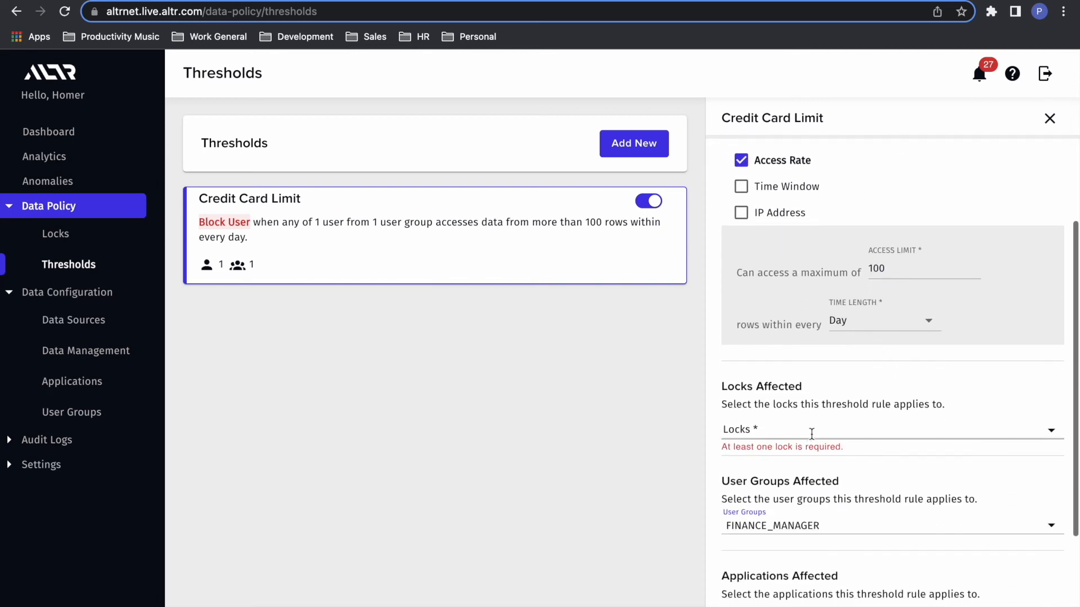
left_click(807, 432)
left_click(775, 484)
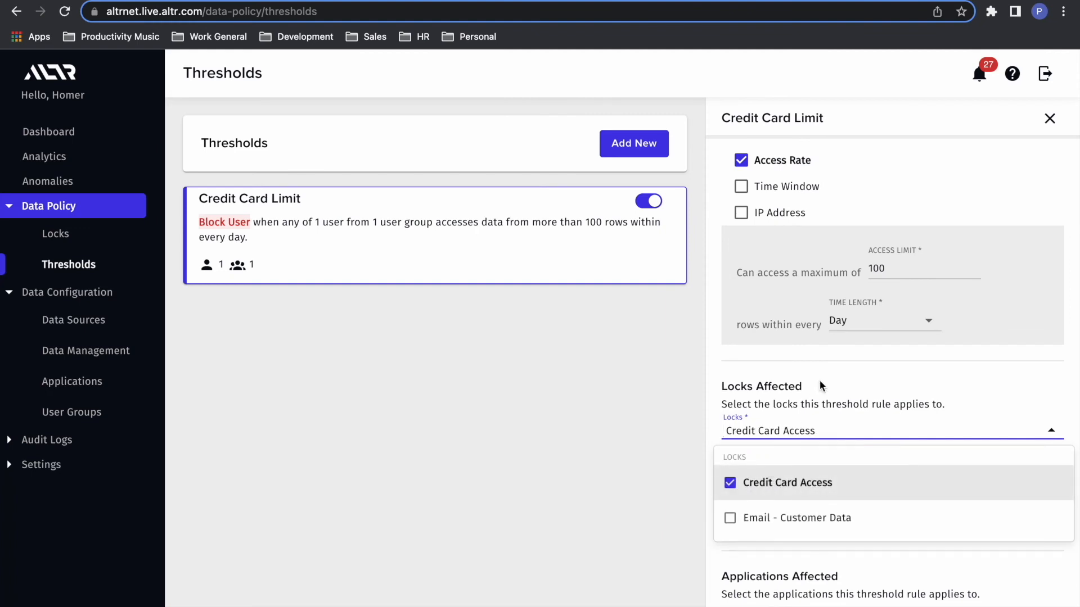
left_click(818, 380)
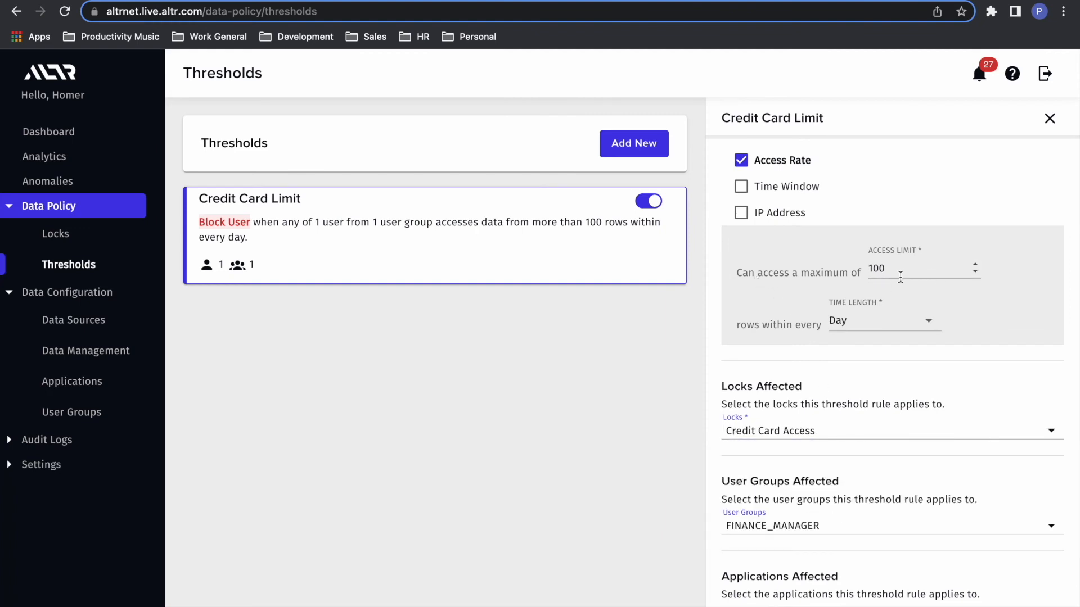
scroll(833, 373, "down", 2)
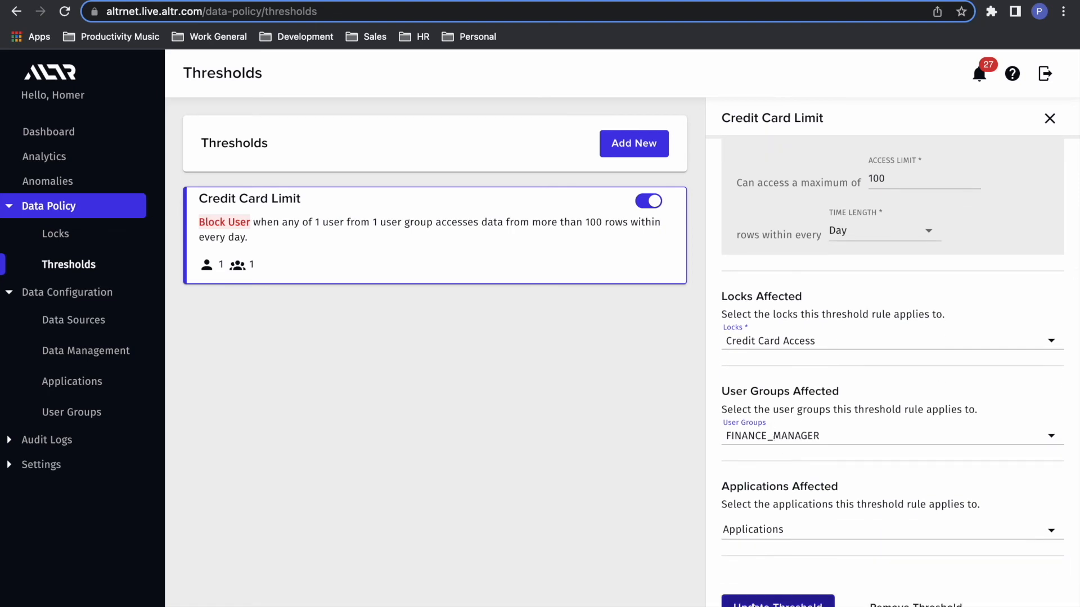
left_click(770, 602)
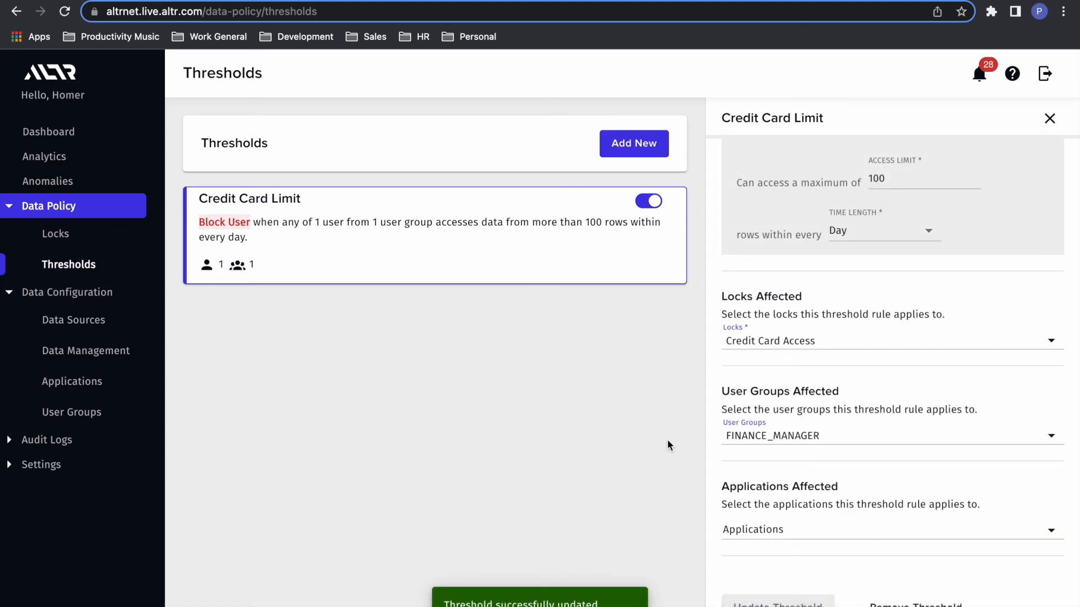
Step: Switch to Snowflake and run the unfiltered customer_data select under the rate limits comment as finance_manager
left_click(265, 0)
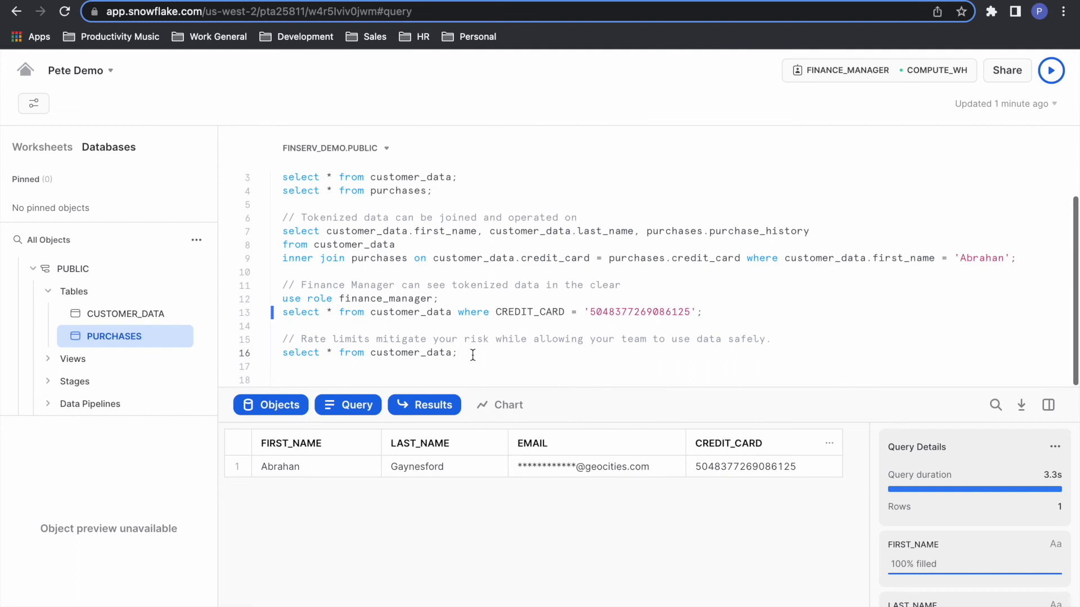
key("ctrl+Return")
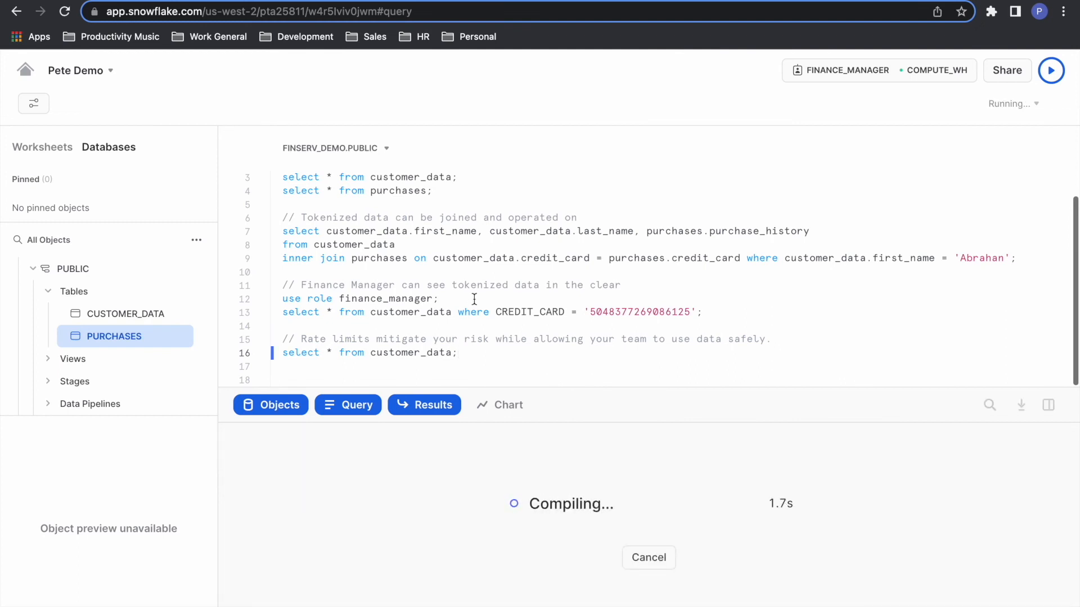
left_click(459, 352)
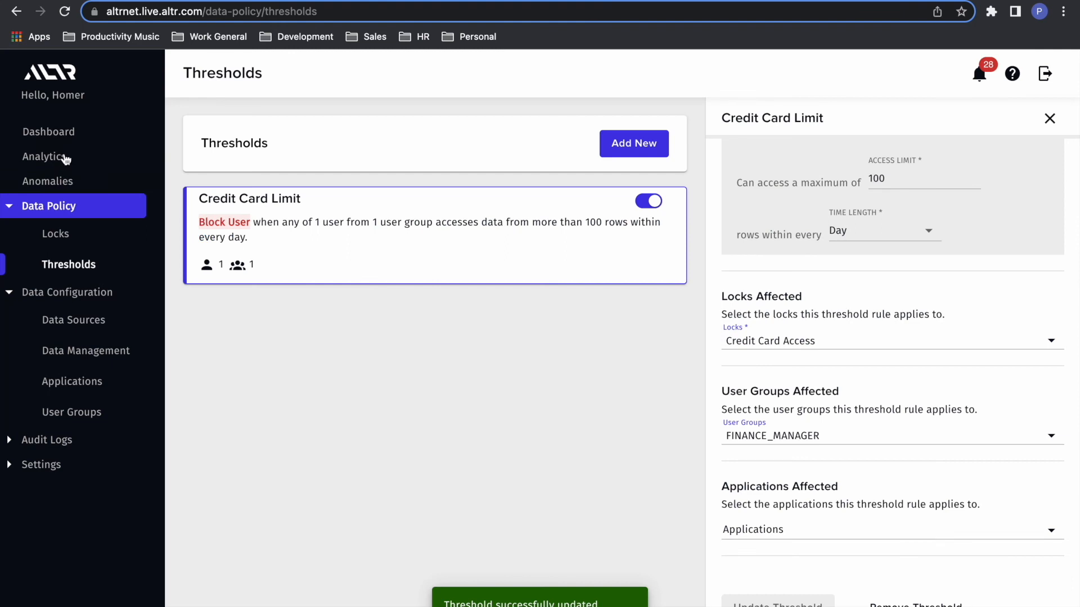
Step: In ALTR, open the Credit Card Limit anomaly and resolve it
left_click(58, 180)
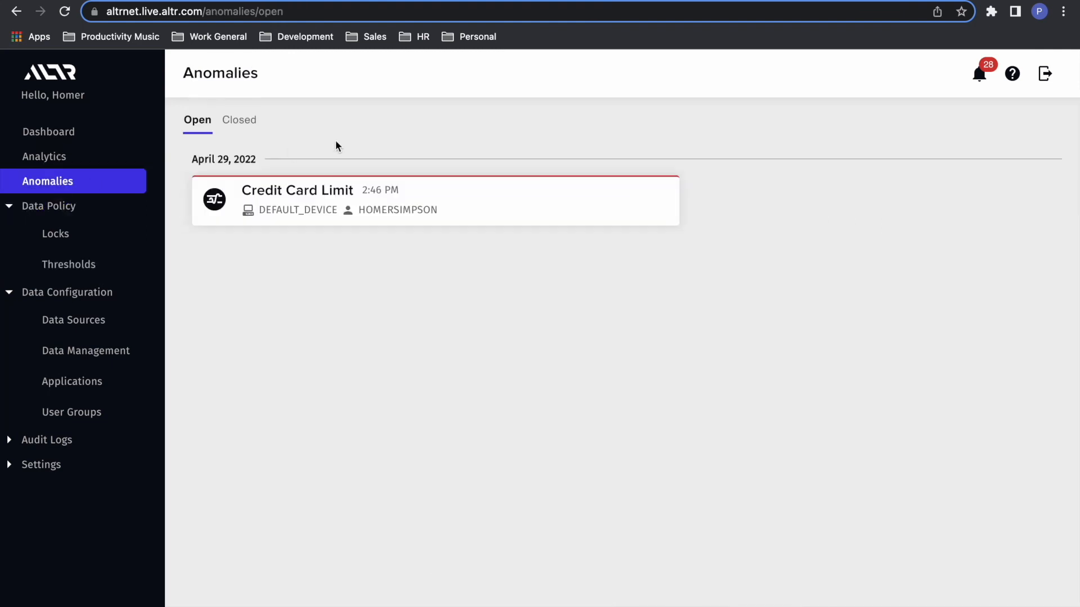
left_click(458, 219)
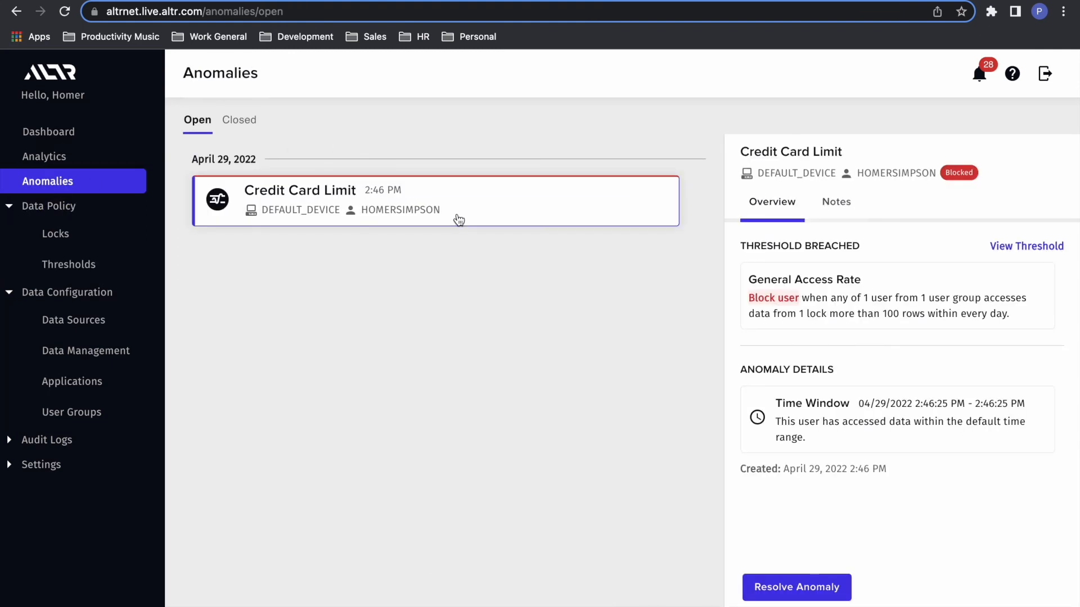
left_click(776, 585)
left_click(394, 474)
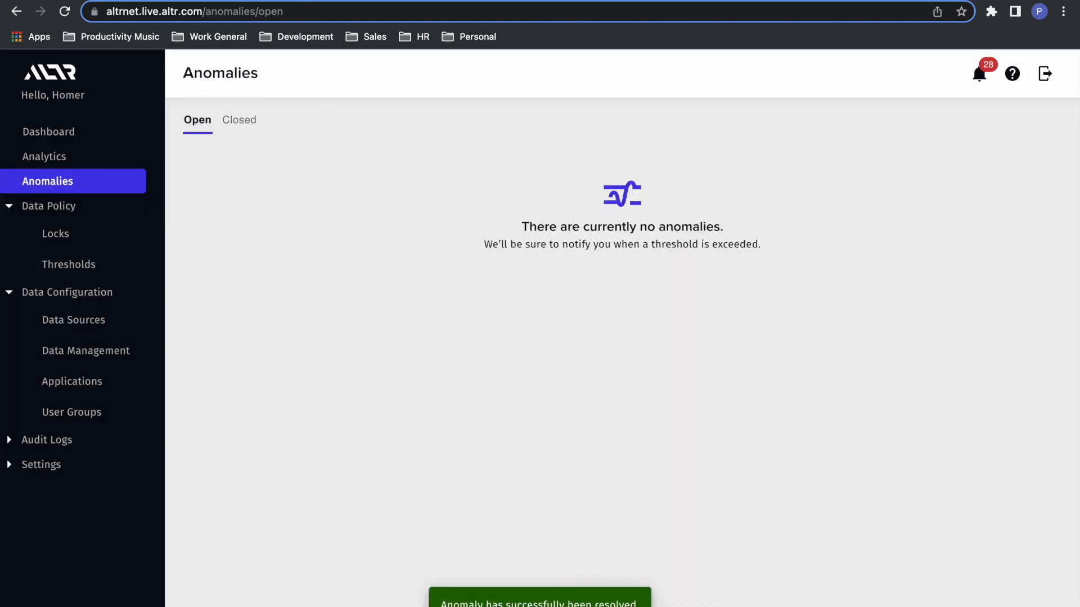
Step: Return to the Snowflake worksheet with the customer_data queries
left_click(264, 0)
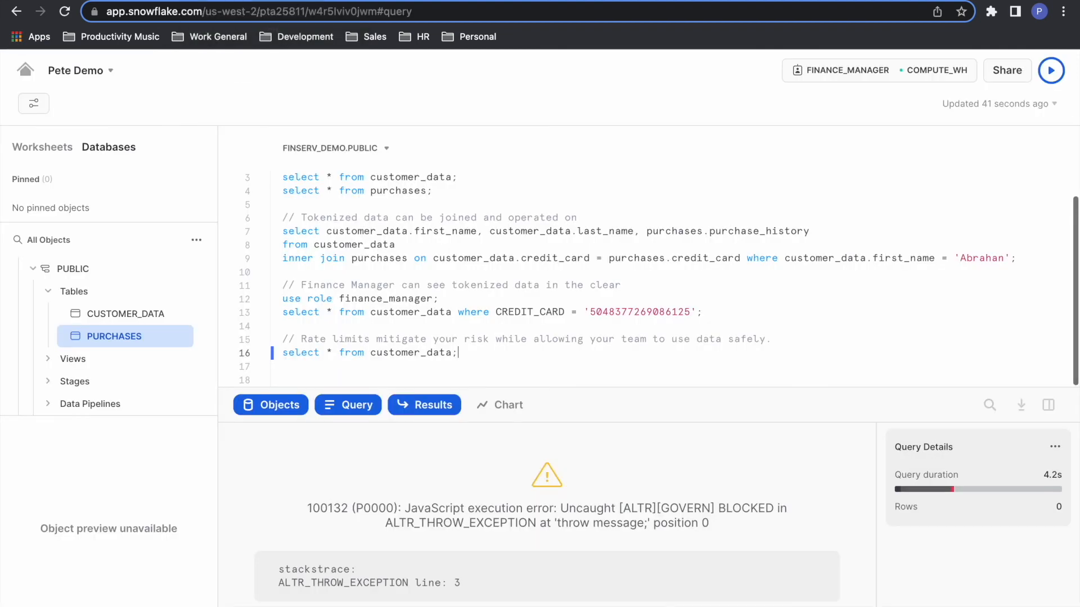